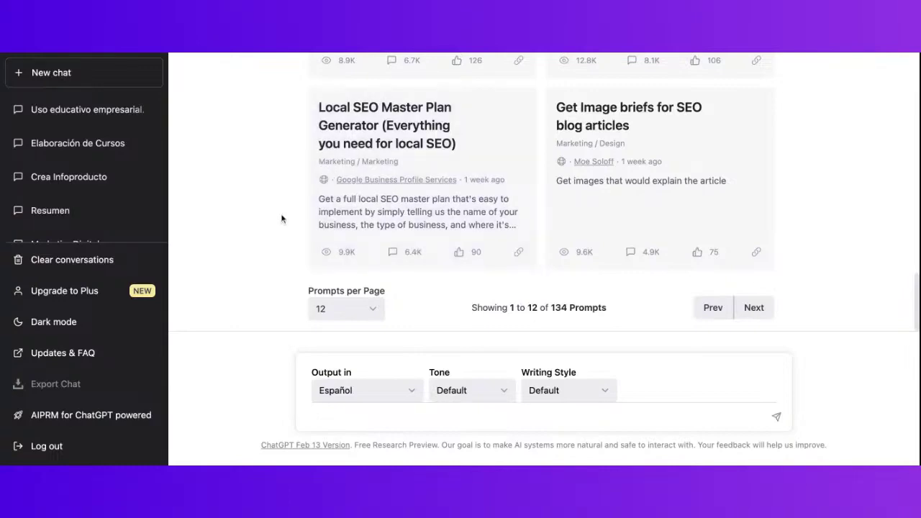
Look through the public Marketing prompt templates, from the content calendar to the local SEO entries
{"action": "scroll", "coordinate": [282, 219], "scroll_direction": "up", "scroll_amount": 15}
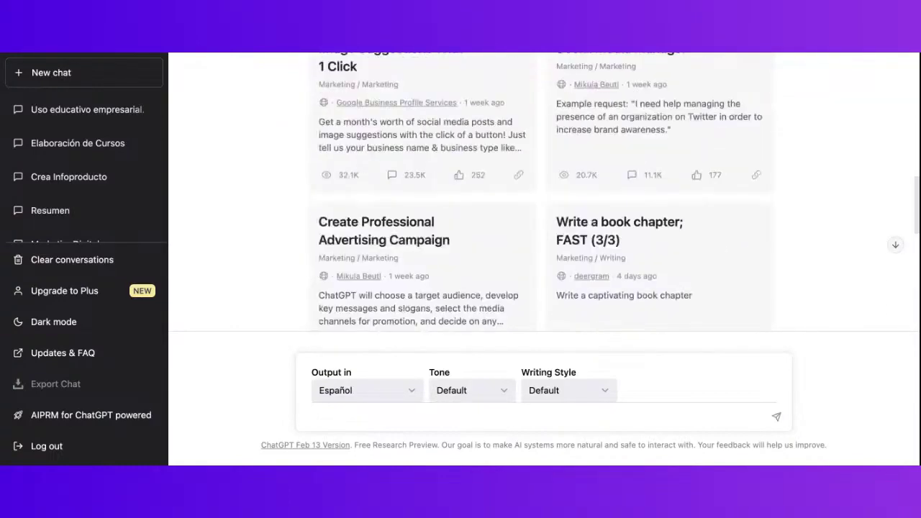
{"action": "scroll", "coordinate": [542, 191], "scroll_direction": "down", "scroll_amount": 8}
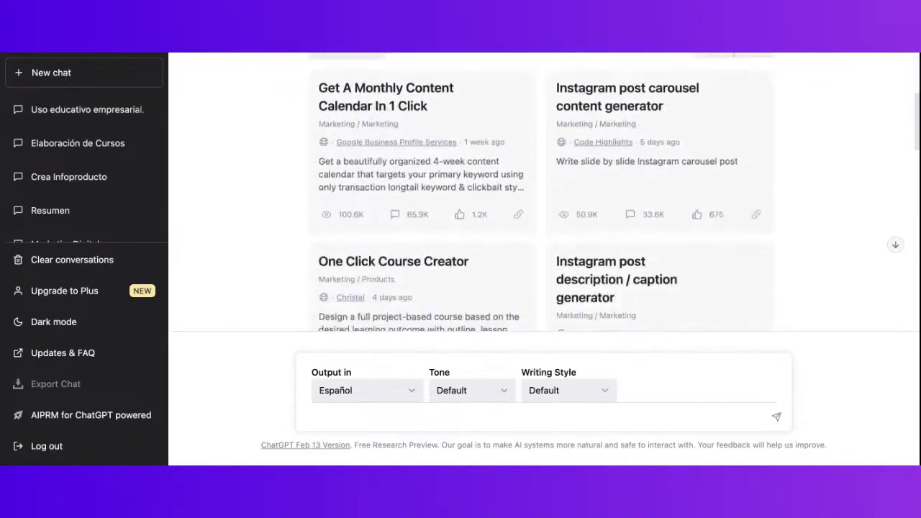
{"action": "scroll", "coordinate": [542, 191], "scroll_direction": "down", "scroll_amount": 1}
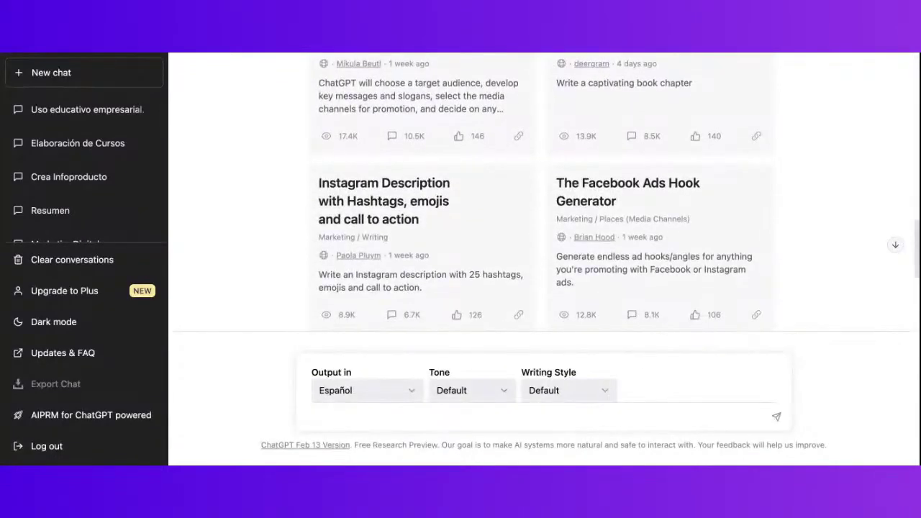
{"action": "scroll", "coordinate": [366, 223], "scroll_direction": "up", "scroll_amount": 6}
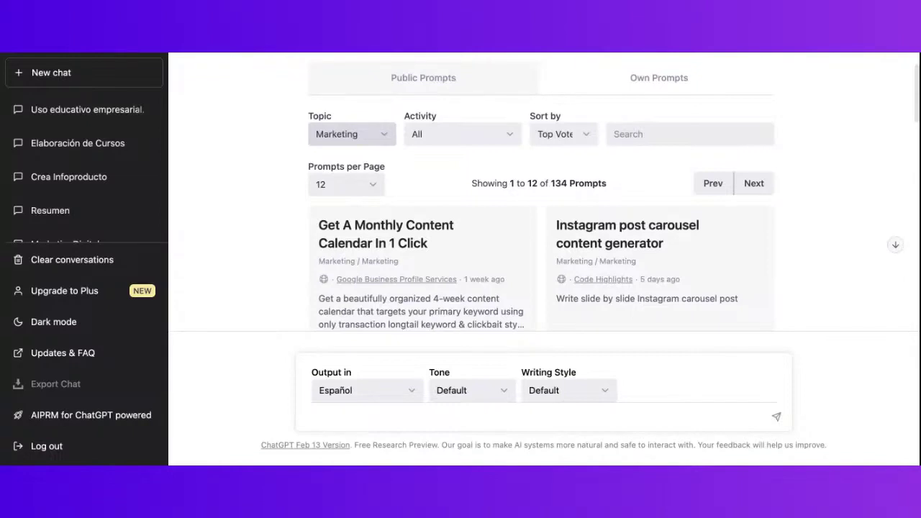
{"action": "scroll", "coordinate": [295, 156], "scroll_direction": "down", "scroll_amount": 4}
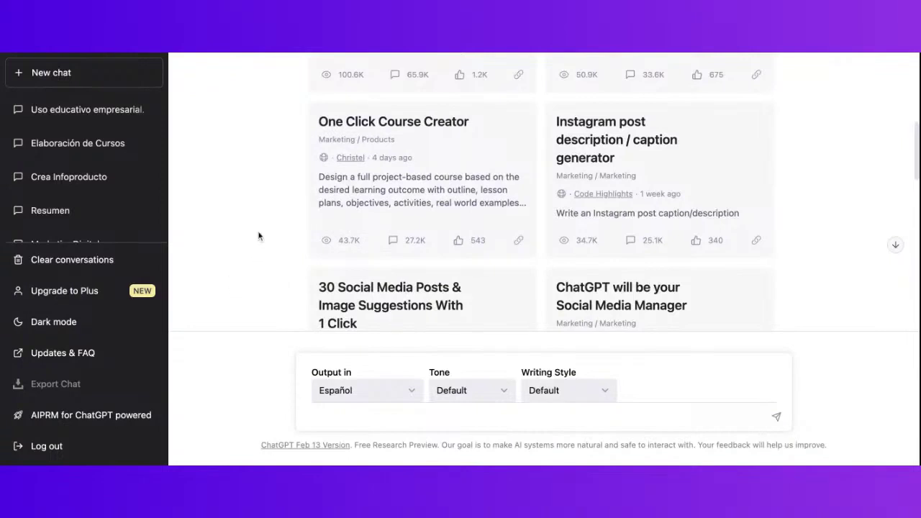
{"action": "scroll", "coordinate": [258, 235], "scroll_direction": "up", "scroll_amount": 5}
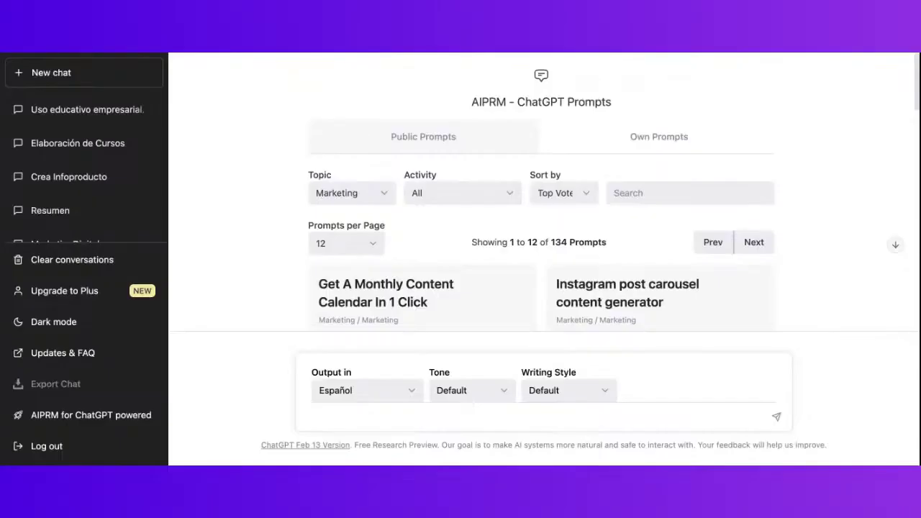
Write the opening of a new chat message: Escribe el silabo para el curso de "estrategias de aprendizaje autonomo"
{"action": "left_click", "coordinate": [463, 415]}
{"action": "type", "text": "Escribe el silabo para el curso de \""}
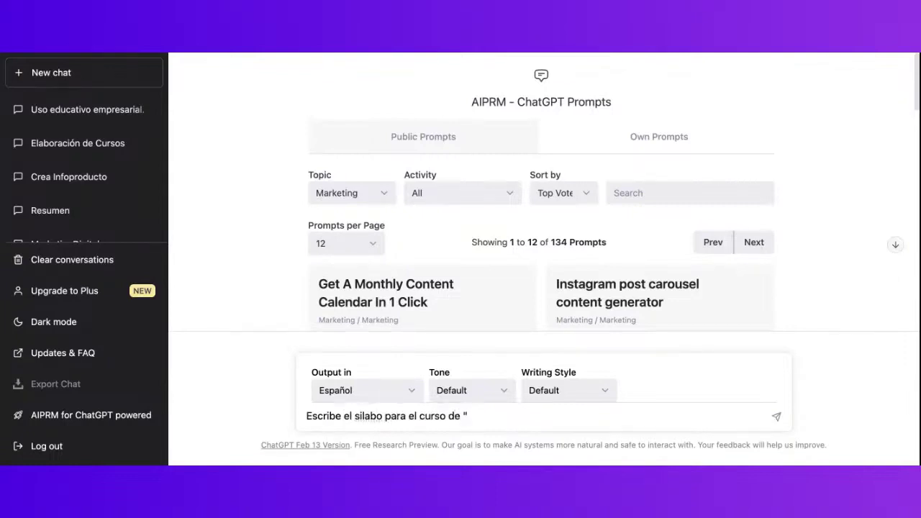
{"action": "type", "text": "estrategias d"}
{"action": "key", "text": "BackSpace"}
{"action": "key", "text": "BackSpace"}
{"action": "type", "text": "s de aprendizaje autonomo"}
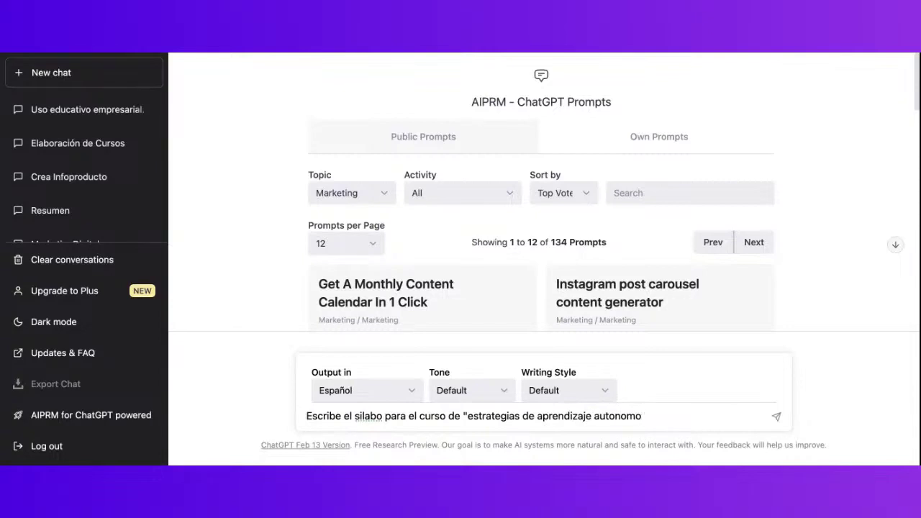
Complete the message after the course title with "para estudiantes universitarios" and send it
{"action": "type", "text": "\" para estudia"}
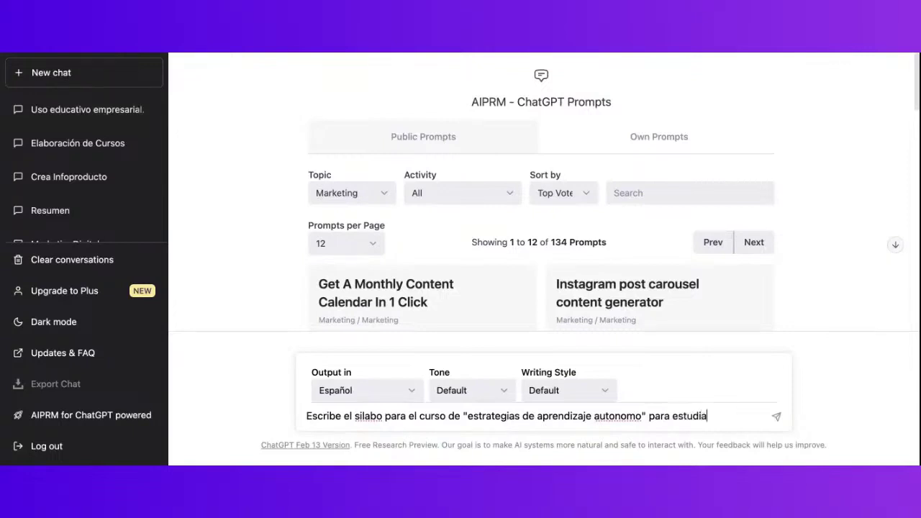
{"action": "type", "text": "ntes universeitartio"}
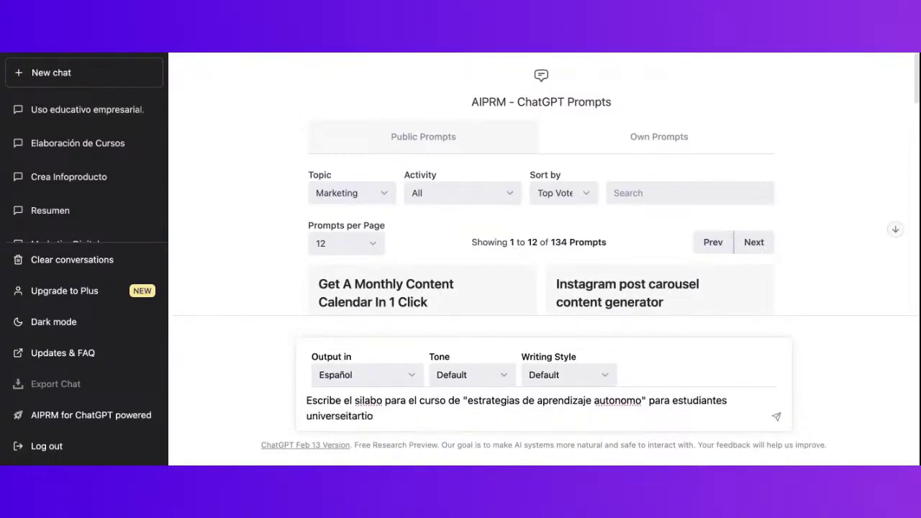
{"action": "key", "text": "BackSpace"}
{"action": "key", "text": "BackSpace"}
{"action": "key", "text": "BackSpace"}
{"action": "key", "text": "BackSpace"}
{"action": "key", "text": "BackSpace"}
{"action": "key", "text": "BackSpace"}
{"action": "key", "text": "BackSpace"}
{"action": "key", "text": "BackSpace"}
{"action": "type", "text": "itarios"}
{"action": "left_click", "coordinate": [776, 417]}
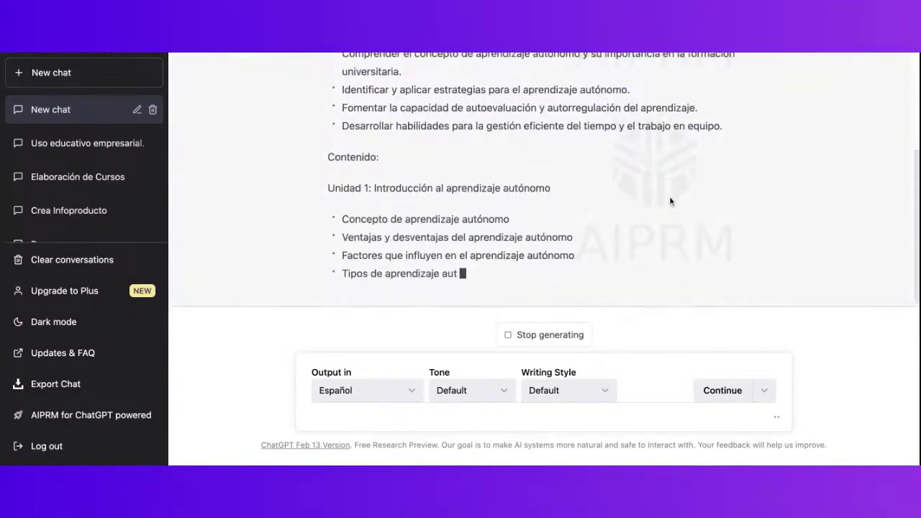
Review the generated syllabus, covering its objectives, unit contents, methodology, evaluation and bibliography references
{"action": "scroll", "coordinate": [651, 187], "scroll_direction": "up", "scroll_amount": 3}
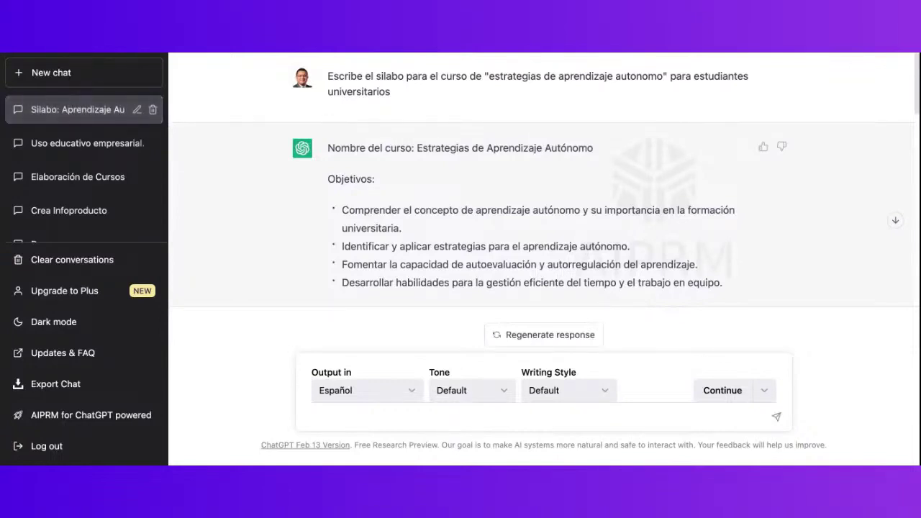
{"action": "scroll", "coordinate": [457, 220], "scroll_direction": "down", "scroll_amount": 5}
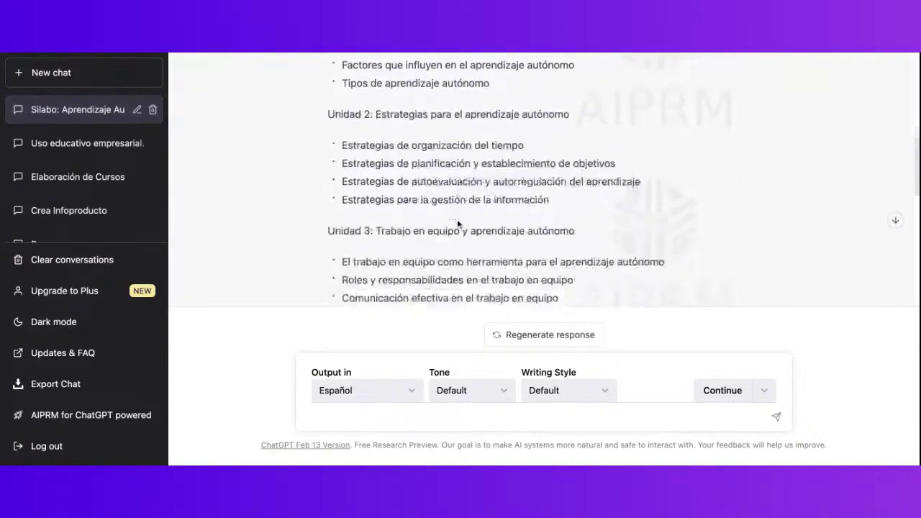
{"action": "scroll", "coordinate": [457, 223], "scroll_direction": "down", "scroll_amount": 3}
{"action": "scroll", "coordinate": [457, 223], "scroll_direction": "up", "scroll_amount": 6}
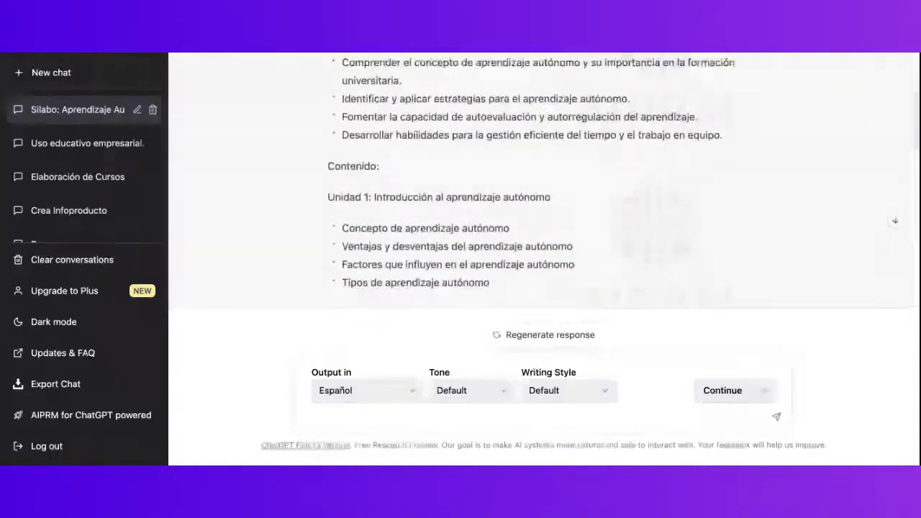
{"action": "scroll", "coordinate": [379, 243], "scroll_direction": "up", "scroll_amount": 2}
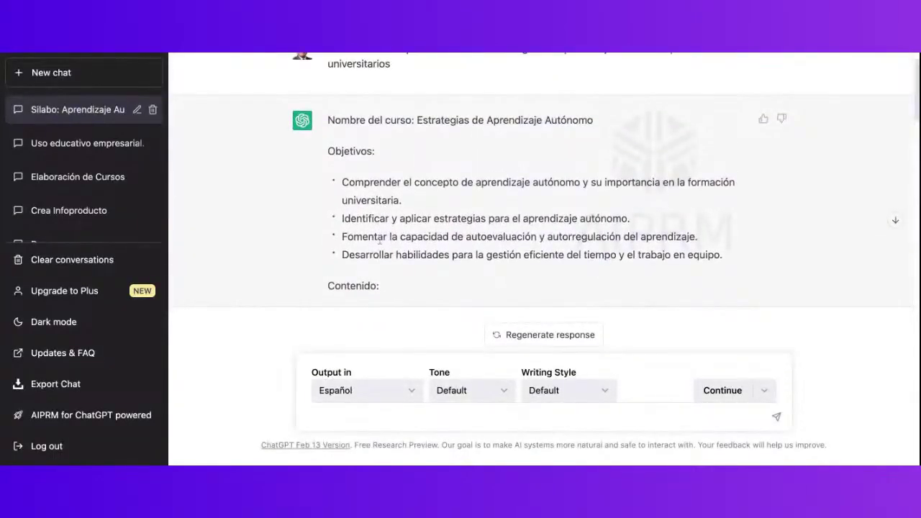
{"action": "scroll", "coordinate": [389, 220], "scroll_direction": "down", "scroll_amount": 4}
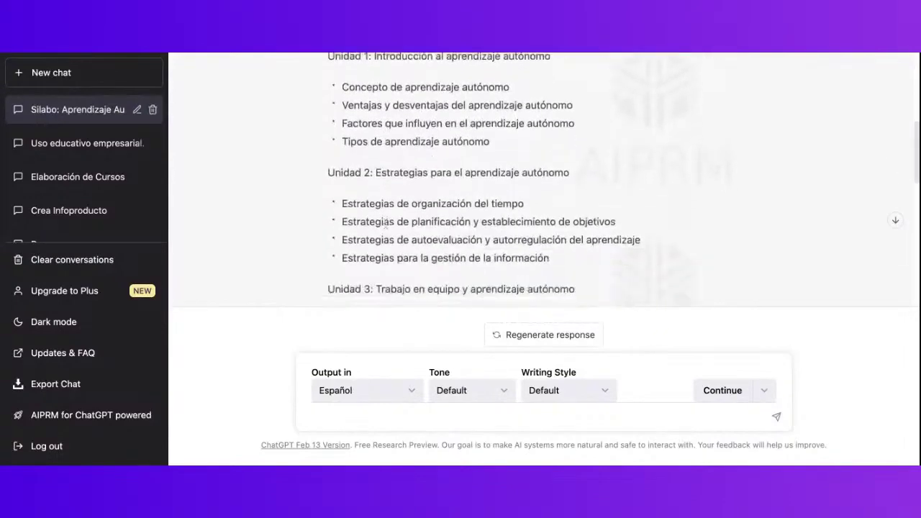
{"action": "scroll", "coordinate": [389, 223], "scroll_direction": "down", "scroll_amount": 6}
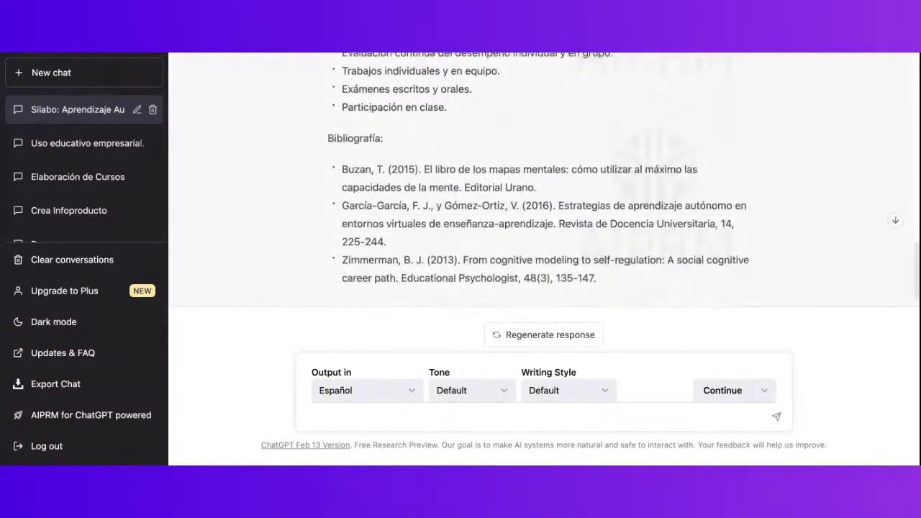
{"action": "scroll", "coordinate": [540, 180], "scroll_direction": "up", "scroll_amount": 3}
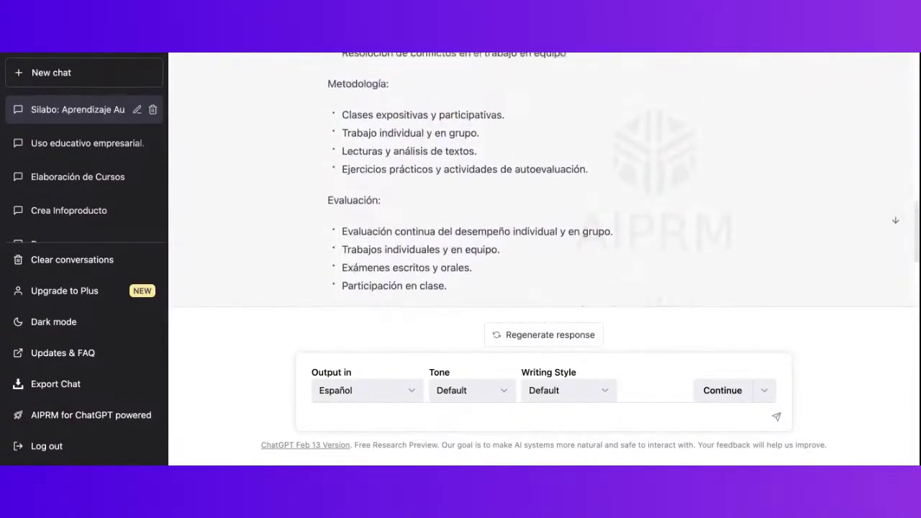
{"action": "scroll", "coordinate": [539, 180], "scroll_direction": "up", "scroll_amount": 1}
{"action": "scroll", "coordinate": [399, 238], "scroll_direction": "down", "scroll_amount": 3}
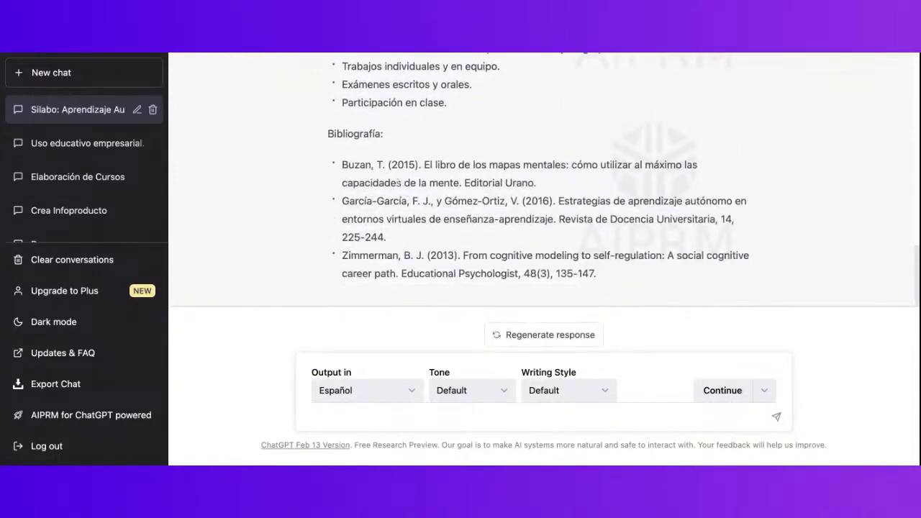
{"action": "triple_click", "coordinate": [343, 164]}
{"action": "triple_click", "coordinate": [344, 164]}
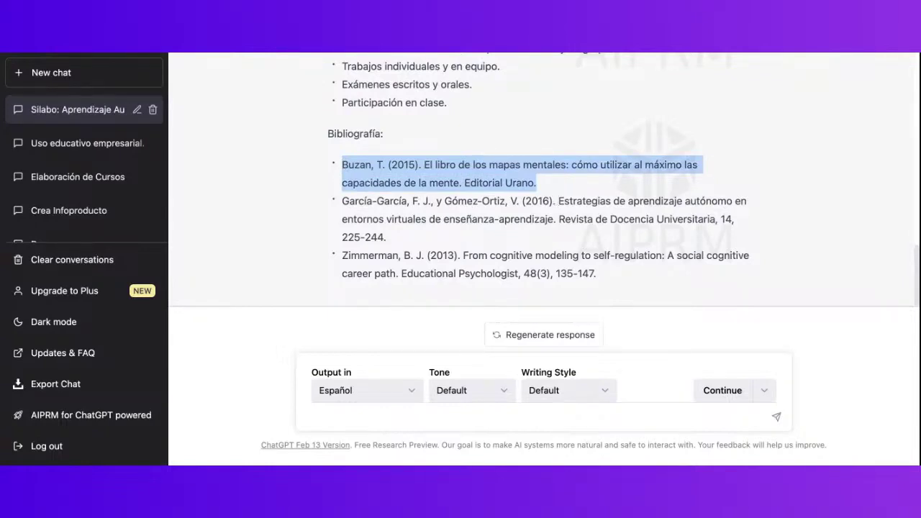
{"action": "left_click", "coordinate": [518, 183]}
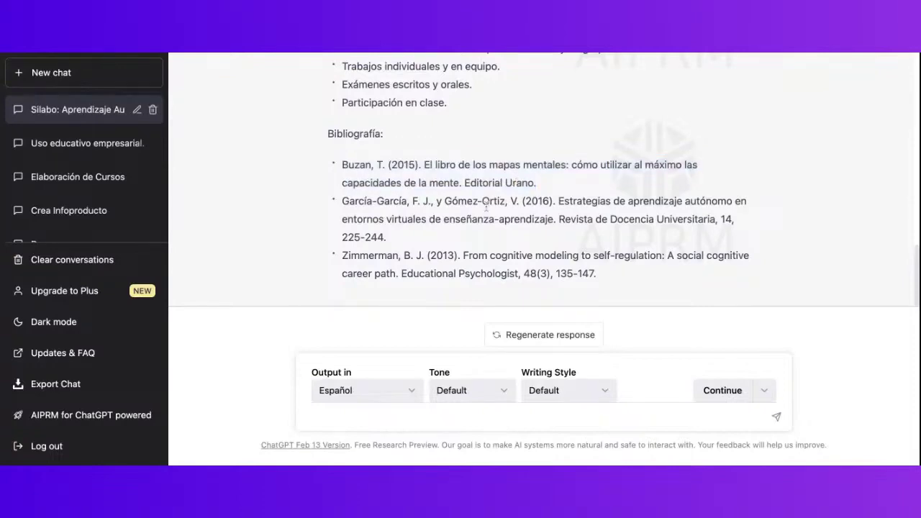
Edit the sent prompt to end with "de primer ciclo que incluya referencias bibliograficas en estilo apa" and resubmit it
{"action": "scroll", "coordinate": [486, 206], "scroll_direction": "up", "scroll_amount": 15}
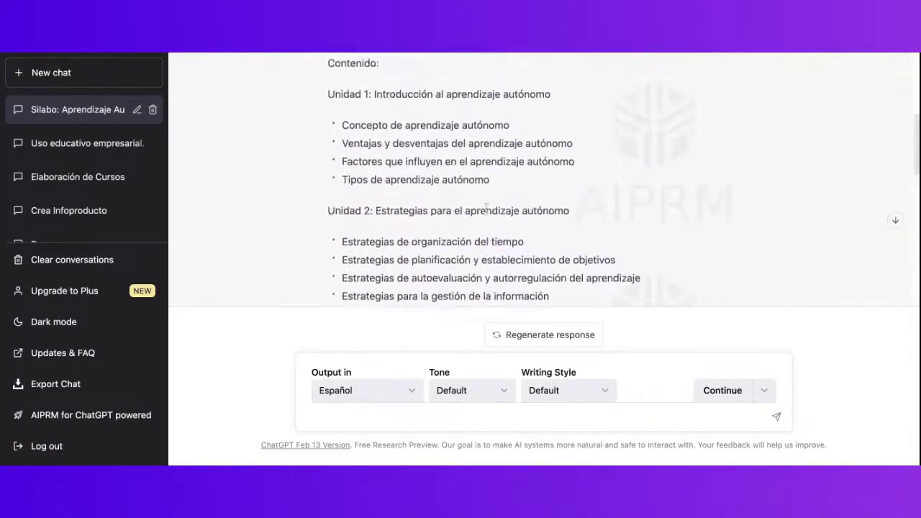
{"action": "scroll", "coordinate": [485, 208], "scroll_direction": "up", "scroll_amount": 3}
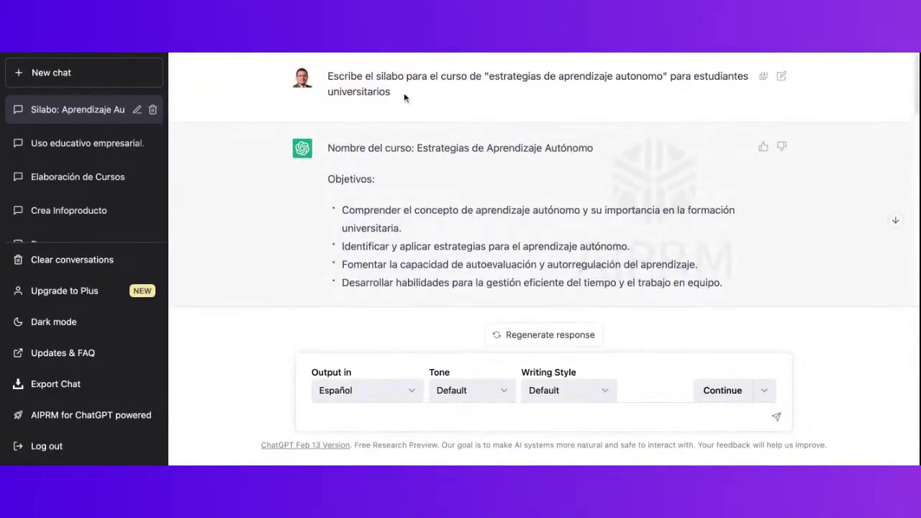
{"action": "left_click_drag", "start_coordinate": [407, 99], "coordinate": [347, 92]}
{"action": "left_click", "coordinate": [780, 76]}
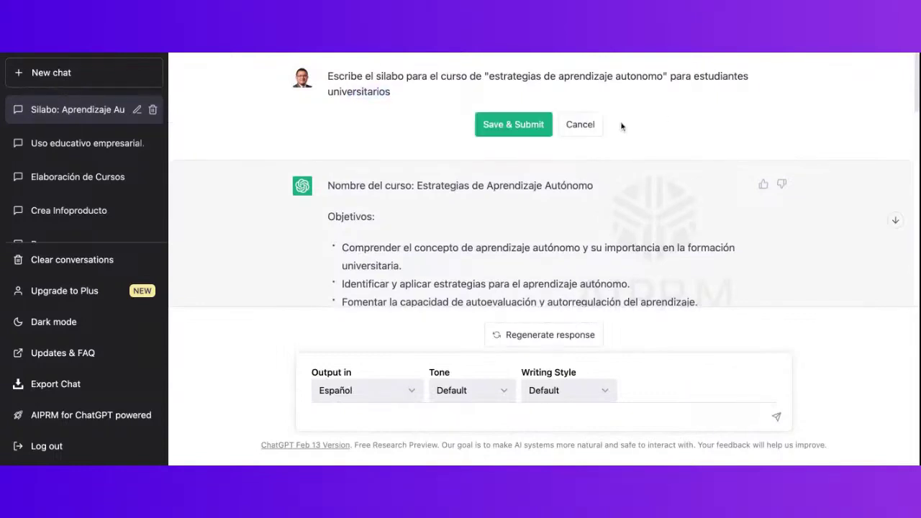
{"action": "type", "text": "de "}
{"action": "type", "text": "I "}
{"action": "type", "text": "prime"}
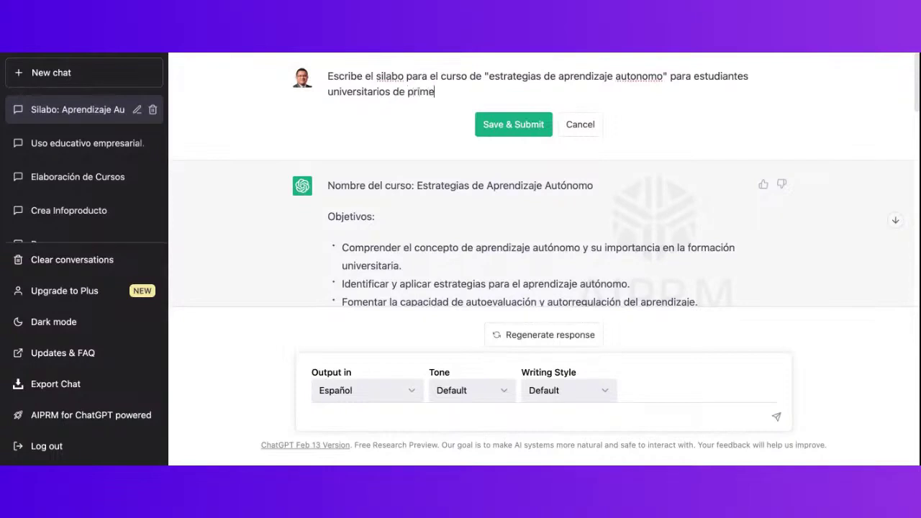
{"action": "type", "text": "r ciclo que incluya referen"}
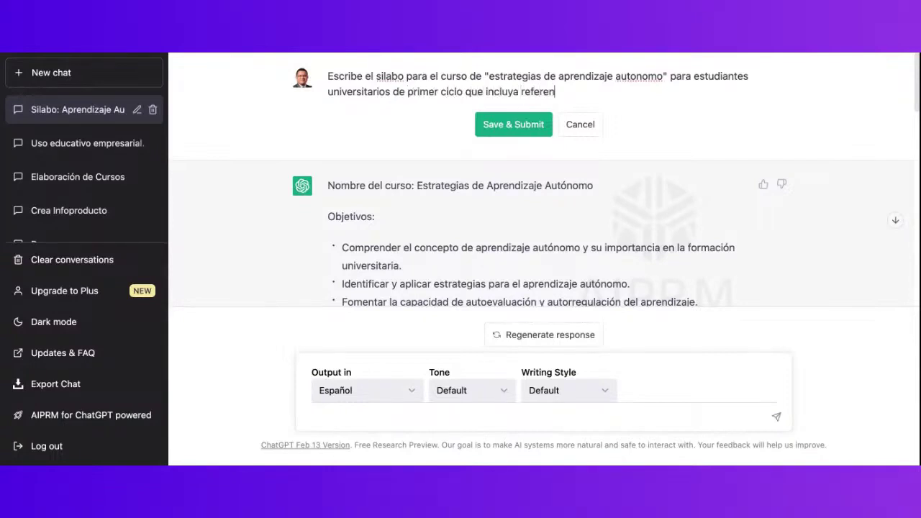
{"action": "type", "text": "cias bibliografi"}
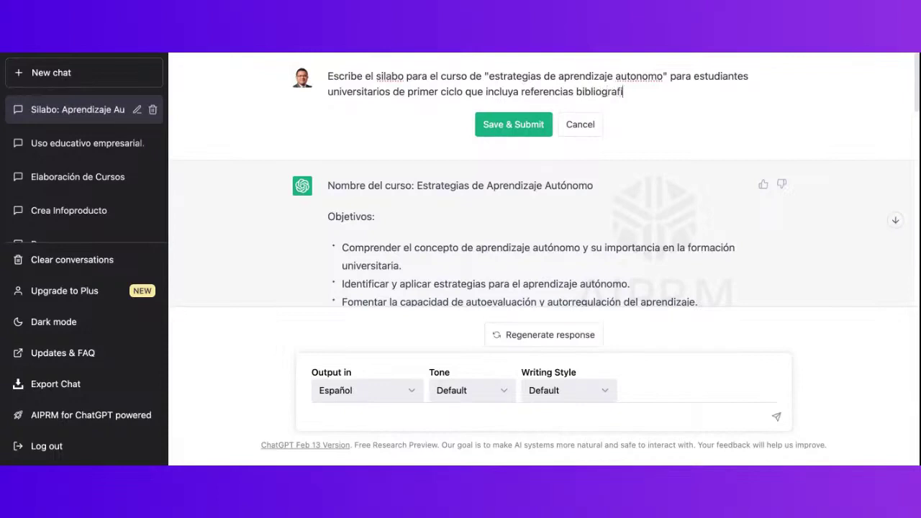
{"action": "type", "text": "cas en estilo apa"}
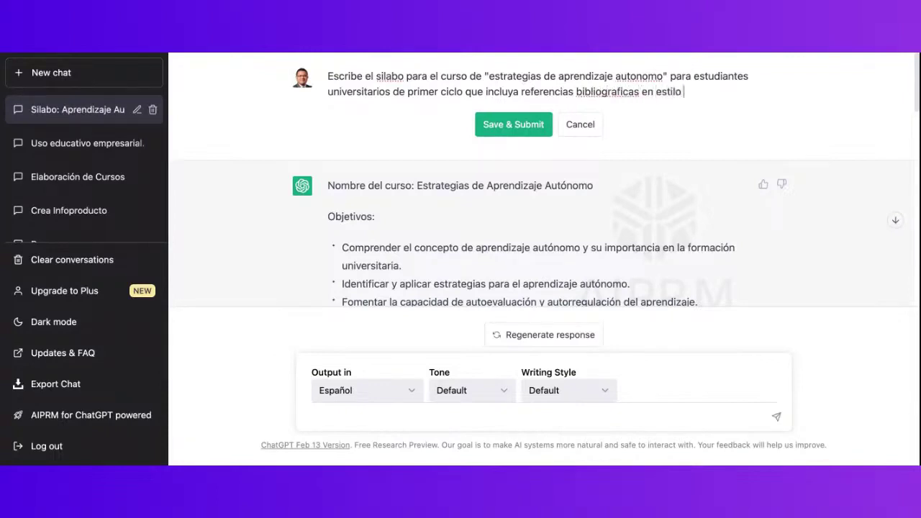
{"action": "left_click", "coordinate": [525, 127]}
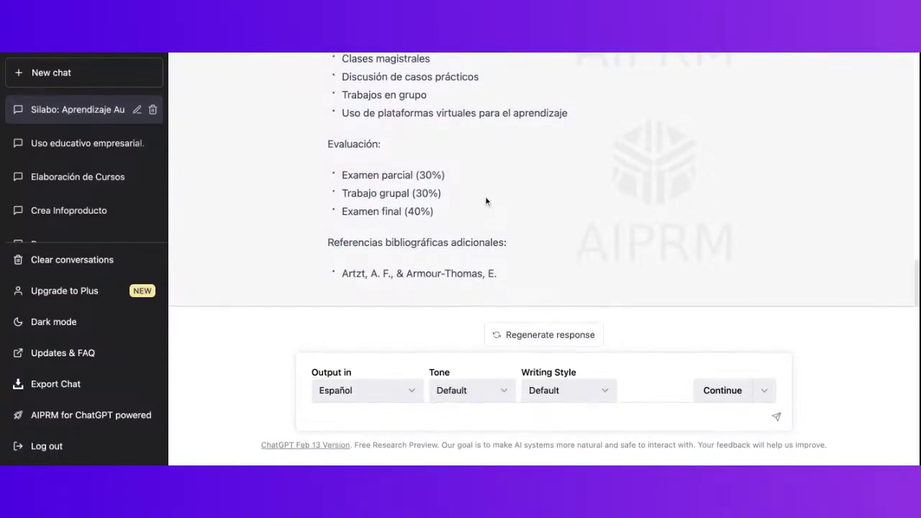
Reopen the sent prompt for editing and insert "por competencias" after "Escribe el silabo"
{"action": "scroll", "coordinate": [487, 199], "scroll_direction": "up", "scroll_amount": 5}
{"action": "scroll", "coordinate": [487, 204], "scroll_direction": "up", "scroll_amount": 15}
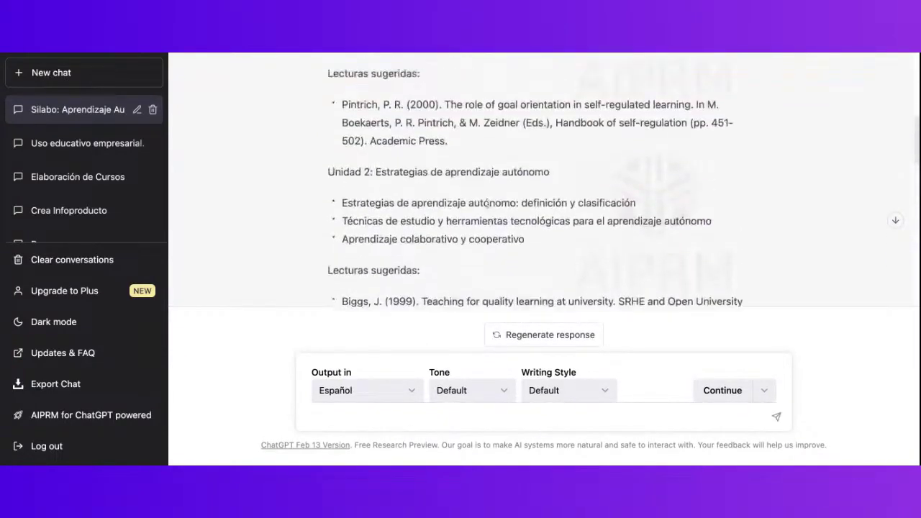
{"action": "scroll", "coordinate": [488, 224], "scroll_direction": "up", "scroll_amount": 2}
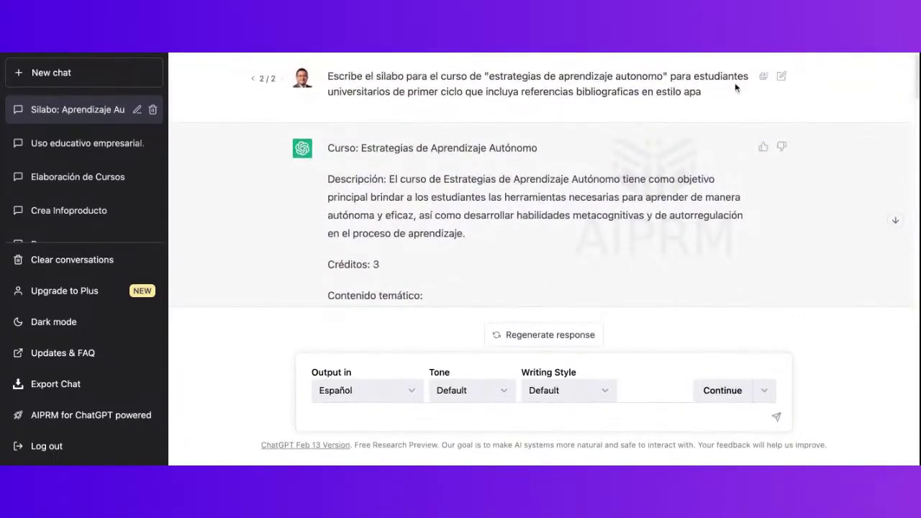
{"action": "left_click", "coordinate": [782, 76]}
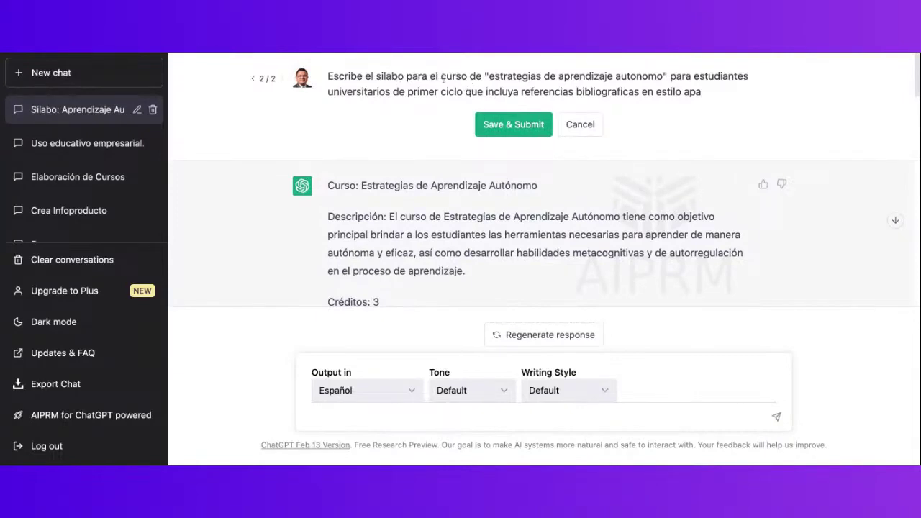
{"action": "left_click", "coordinate": [405, 77]}
{"action": "type", "text": "por competencias"}
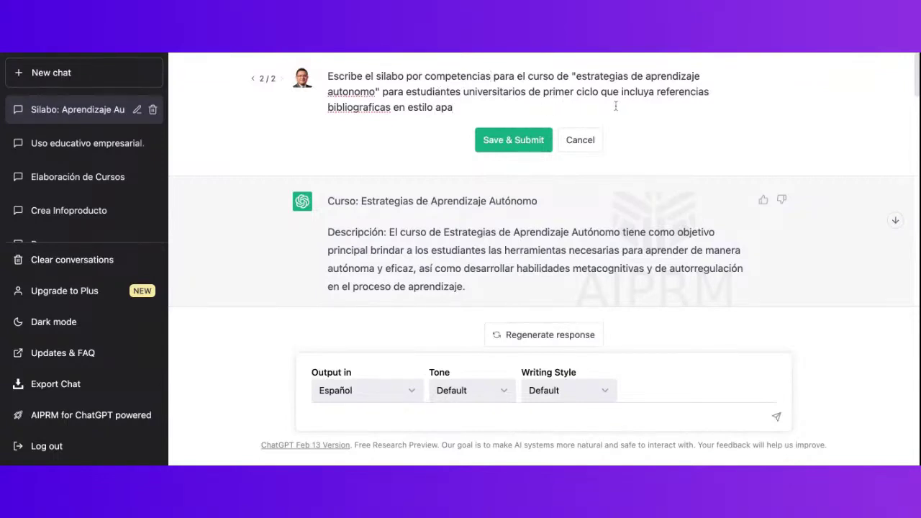
Append "y en cada unidad escribe resultados de aprendizaje" to the end of the prompt and resubmit it
{"action": "type", "text": "y en cada unidad escribe "}
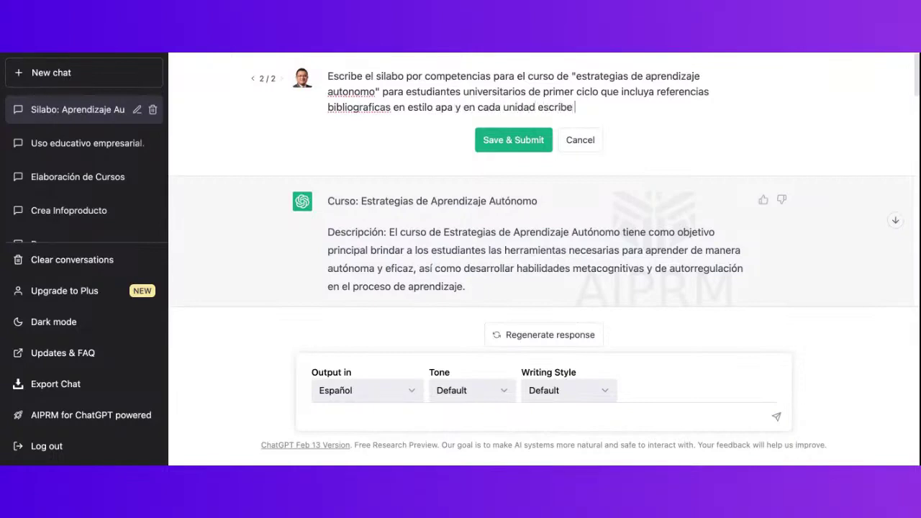
{"action": "type", "text": "resultados de aprendizaje"}
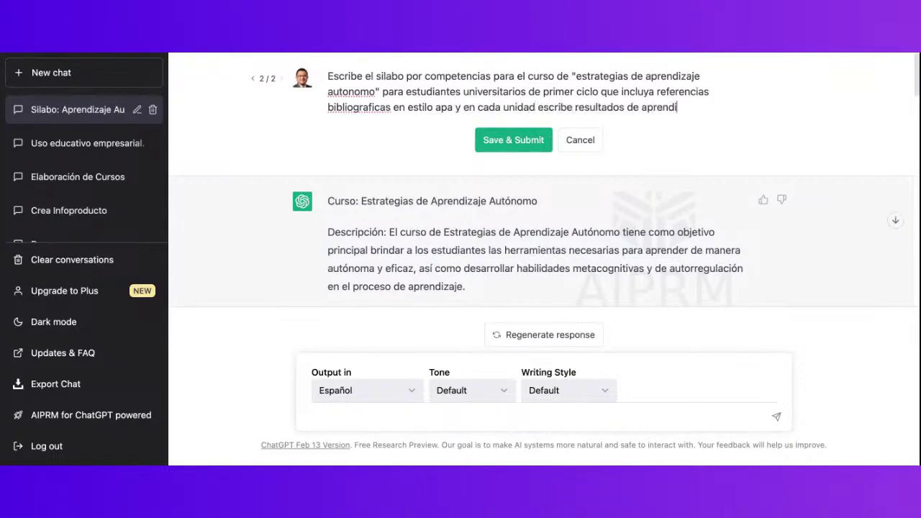
{"action": "left_click", "coordinate": [513, 139]}
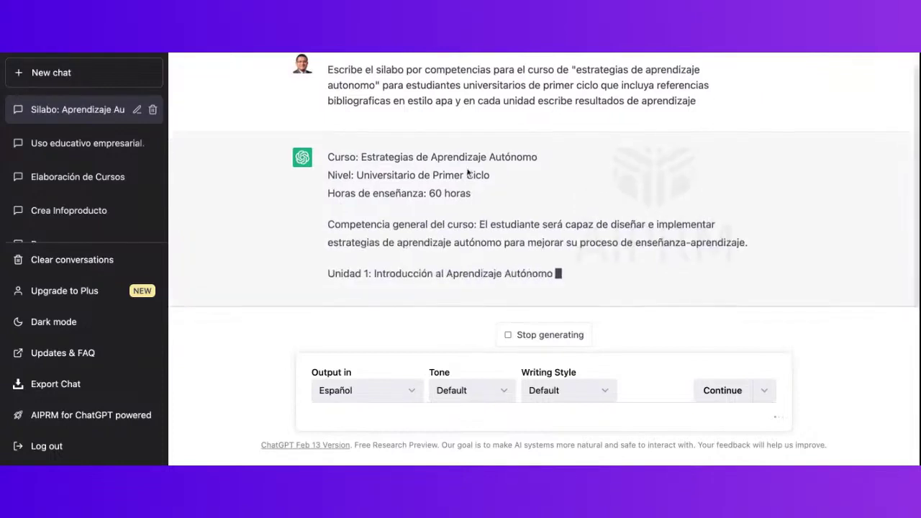
Highlight the general competency paragraph in the new syllabus and select the full text of the revised prompt
{"action": "triple_click", "coordinate": [424, 152]}
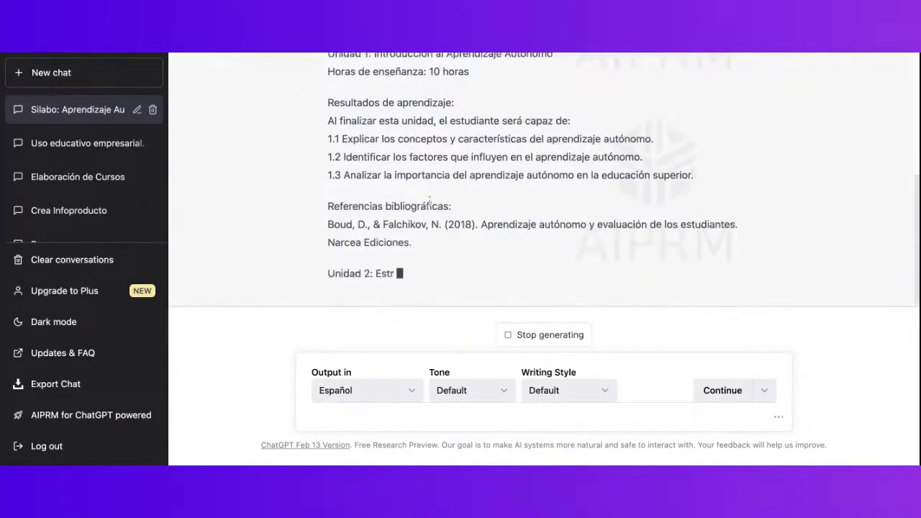
{"action": "scroll", "coordinate": [430, 198], "scroll_direction": "up", "scroll_amount": 4}
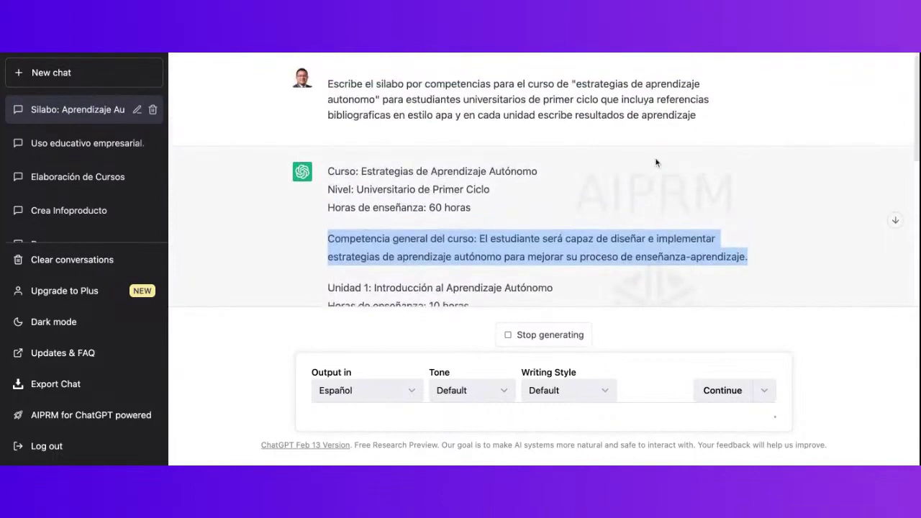
{"action": "triple_click", "coordinate": [702, 116]}
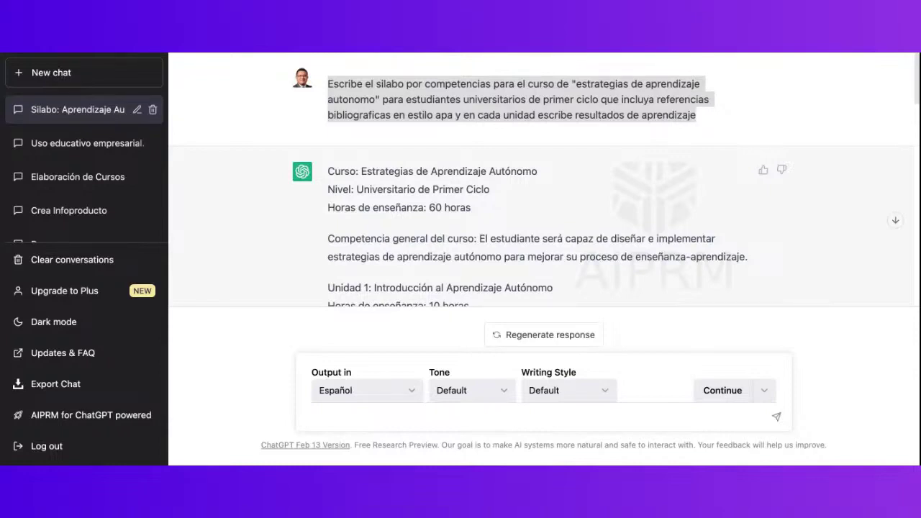
{"action": "key", "text": "alt+Tab"}
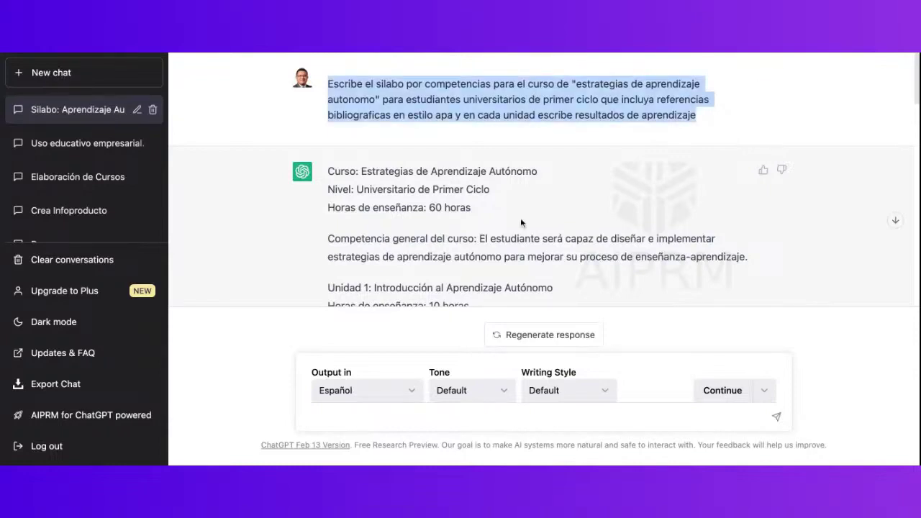
{"action": "scroll", "coordinate": [521, 223], "scroll_direction": "down", "scroll_amount": 1}
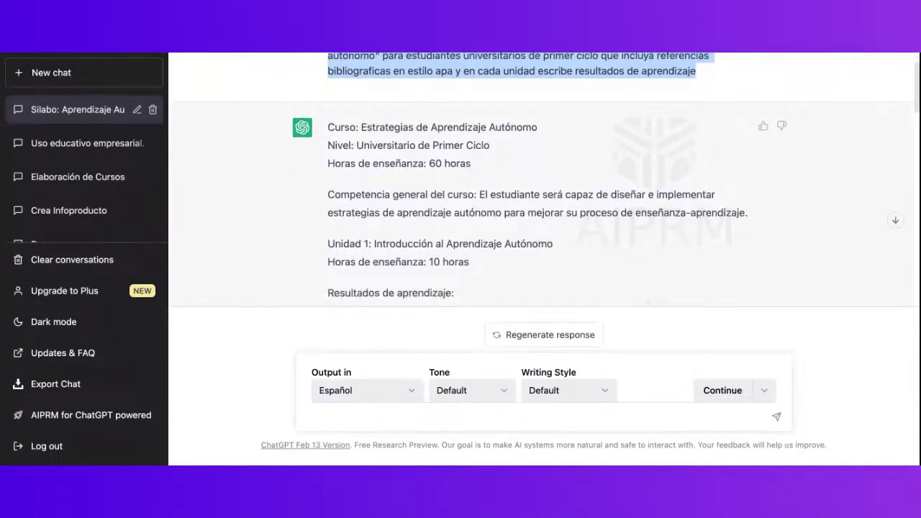